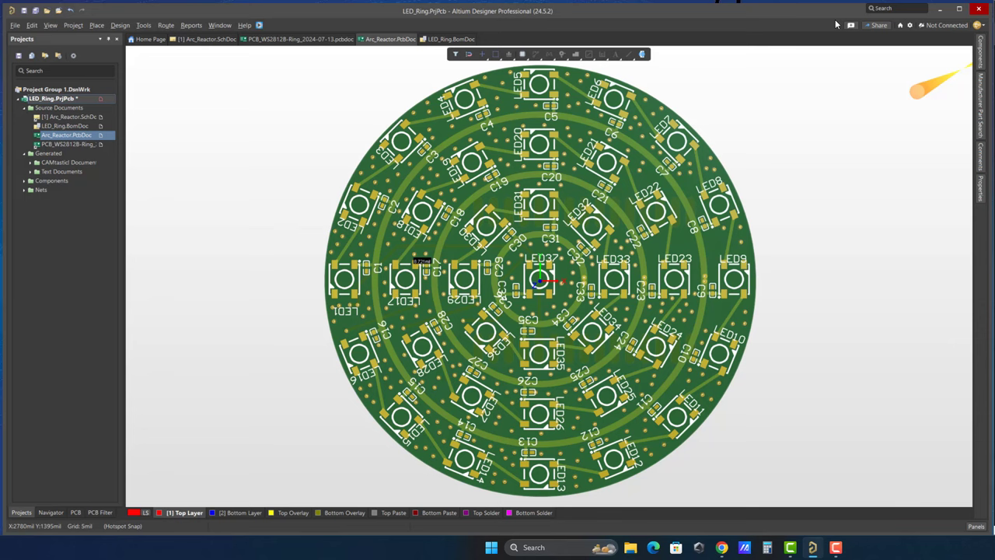
From the Arc_Reactor schematic, start activating a new Altium 365 workspace via the Not Connected menu.
{"action": "left_click", "coordinate": [205, 43]}
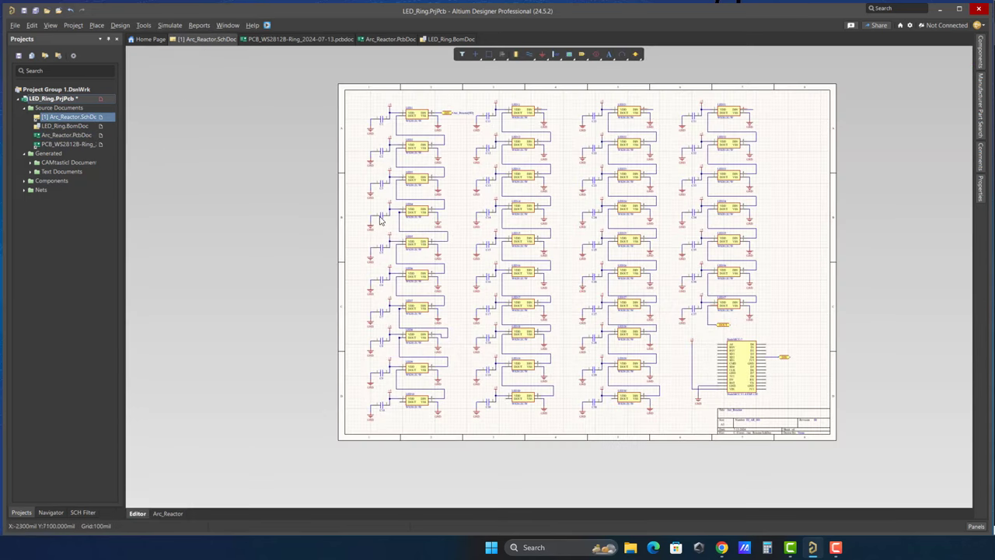
{"action": "left_click", "coordinate": [947, 26]}
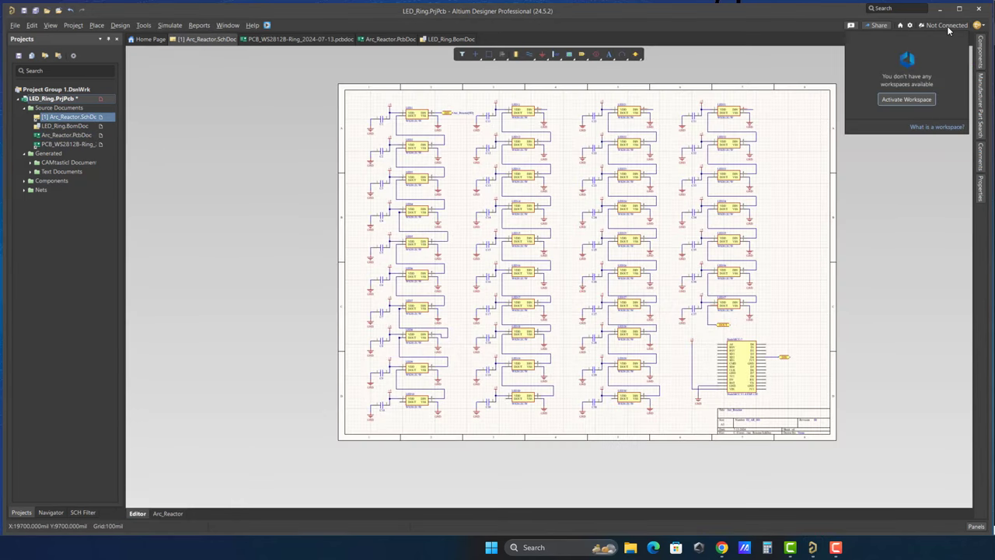
{"action": "left_click", "coordinate": [909, 100]}
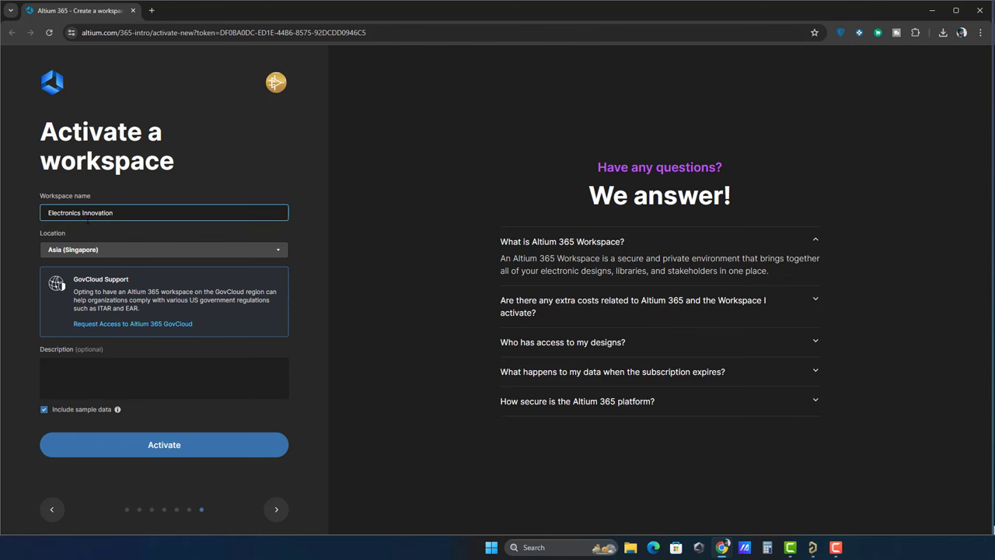
Activate the Electronics Innovation workspace in Asia (Singapore) with a pasted description and sample data.
{"action": "left_click", "coordinate": [93, 250]}
{"action": "left_click", "coordinate": [143, 286]}
{"action": "left_click", "coordinate": [122, 365]}
{"action": "type", "text": "All Projects of Electronics Innovation"}
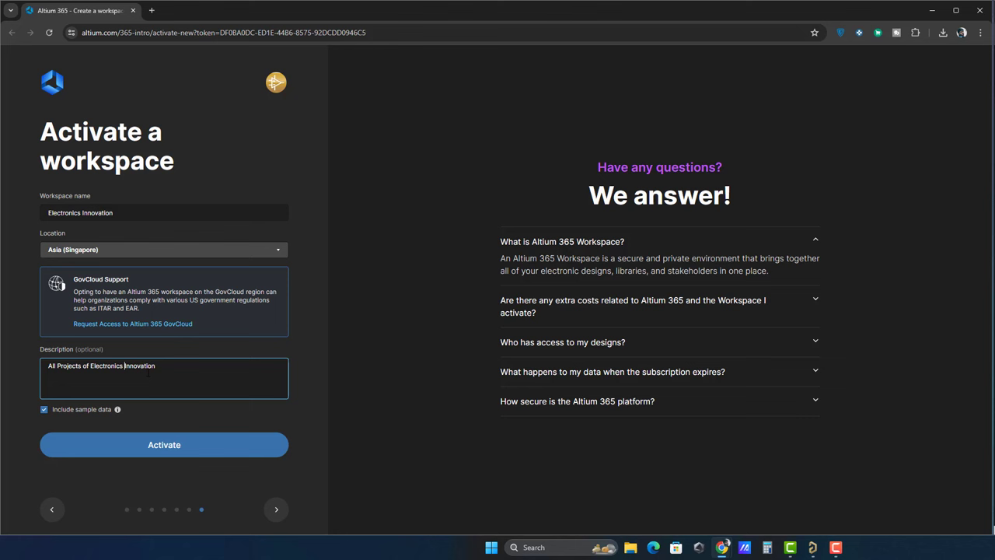
{"action": "left_click", "coordinate": [169, 450]}
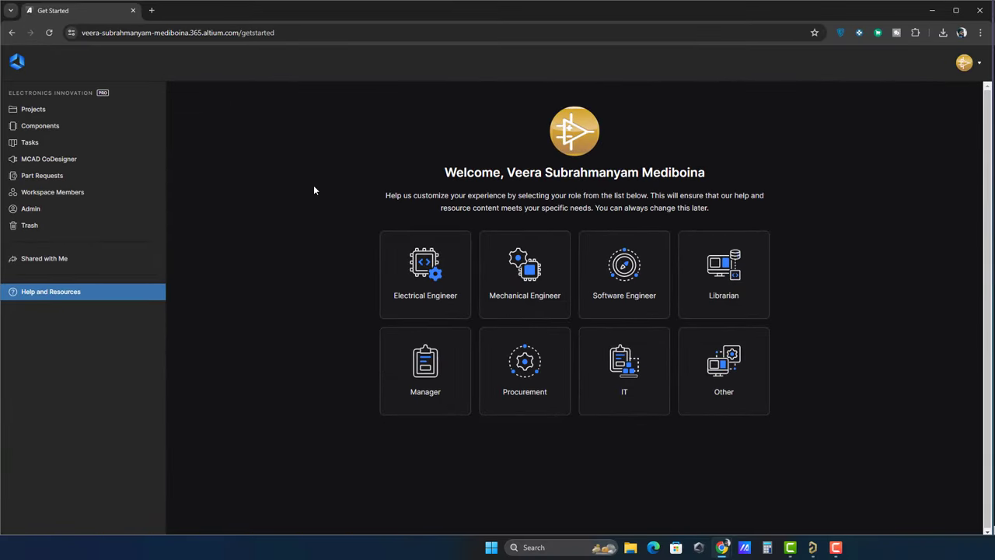
Look over the Projects and Components pages, then go to the Tasks board.
{"action": "left_click", "coordinate": [52, 111]}
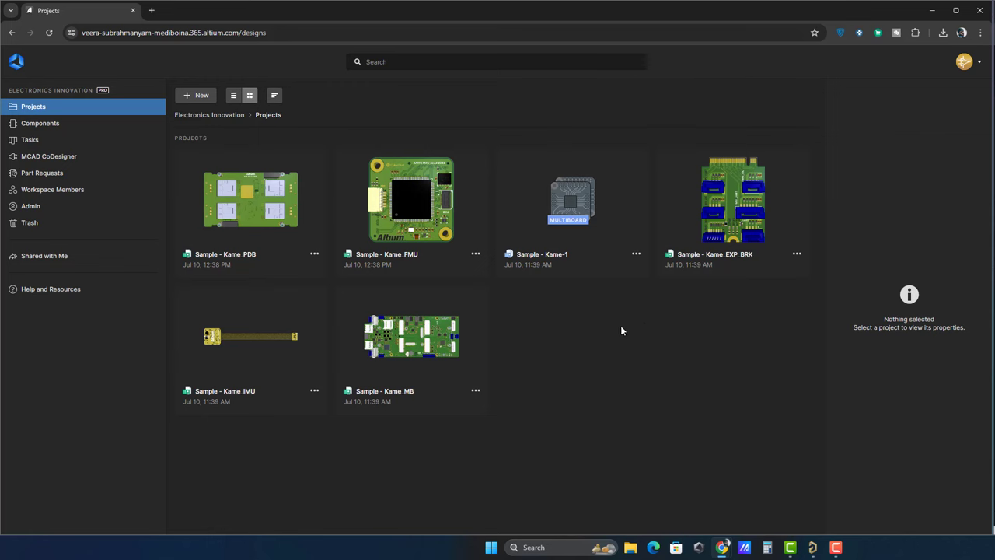
{"action": "left_click", "coordinate": [47, 125]}
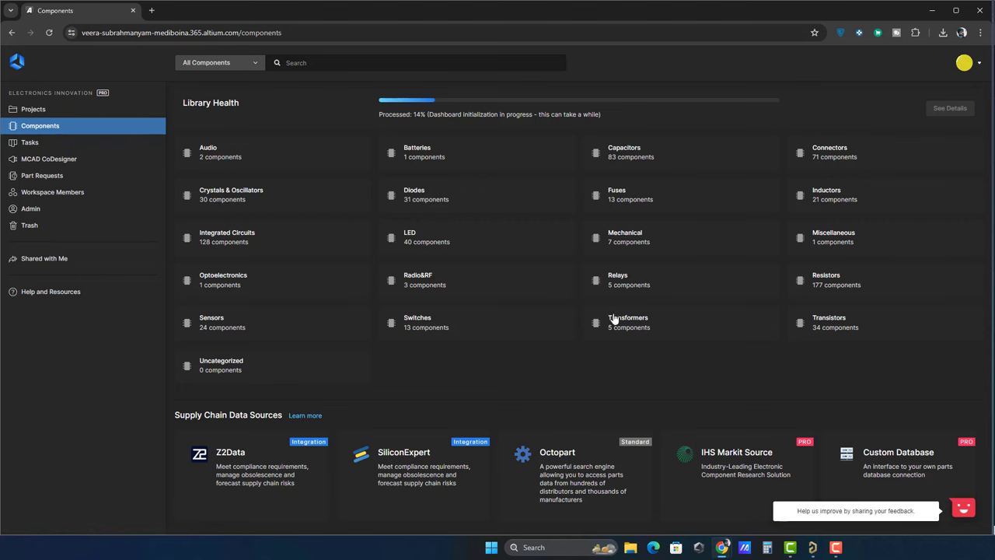
{"action": "left_click", "coordinate": [52, 142]}
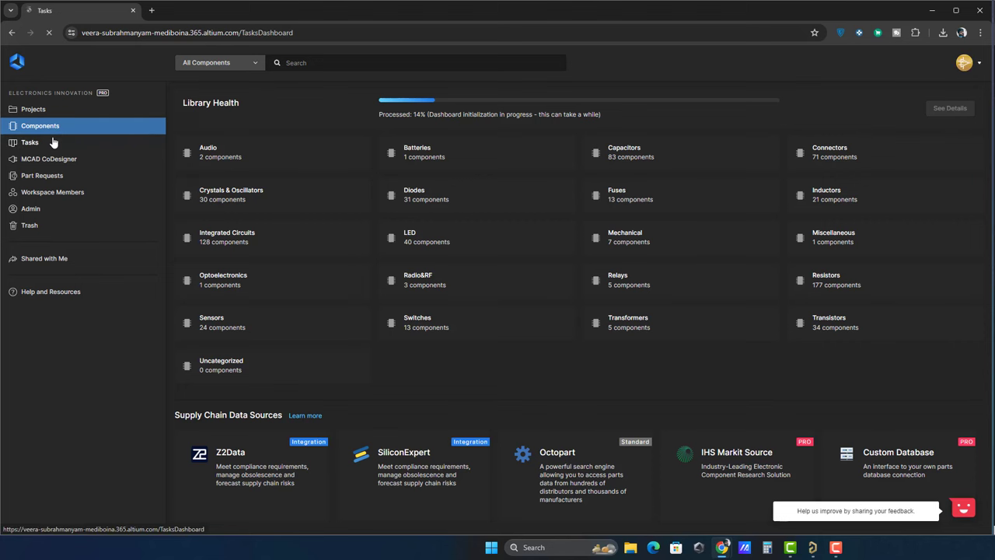
Add the Highest-priority task 'Release Arc Reactor for fabrication', move it to In Progress, then view MCAD CoDesigner.
{"action": "left_click", "coordinate": [346, 171]}
{"action": "left_click", "coordinate": [876, 113]}
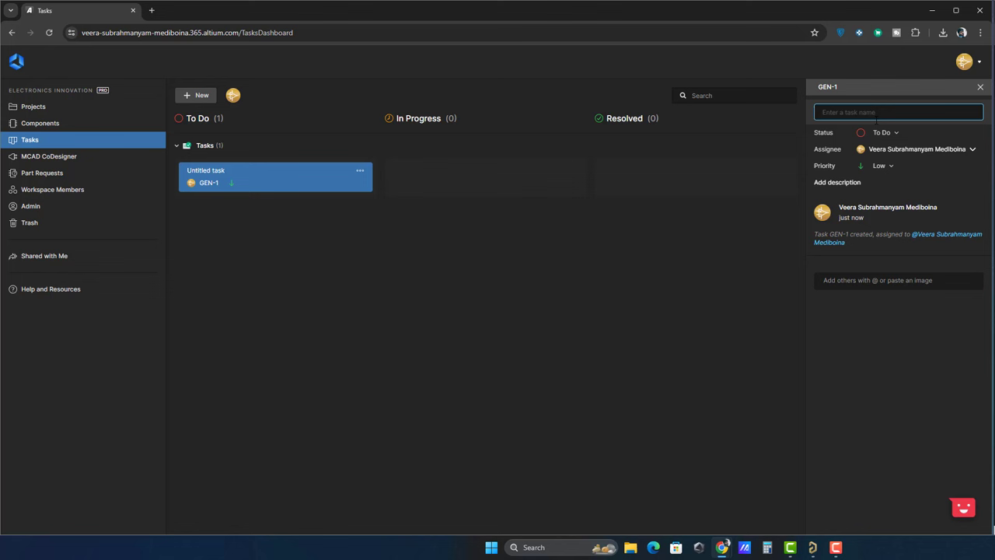
{"action": "type", "text": "Release Arc Reactor for fabrication"}
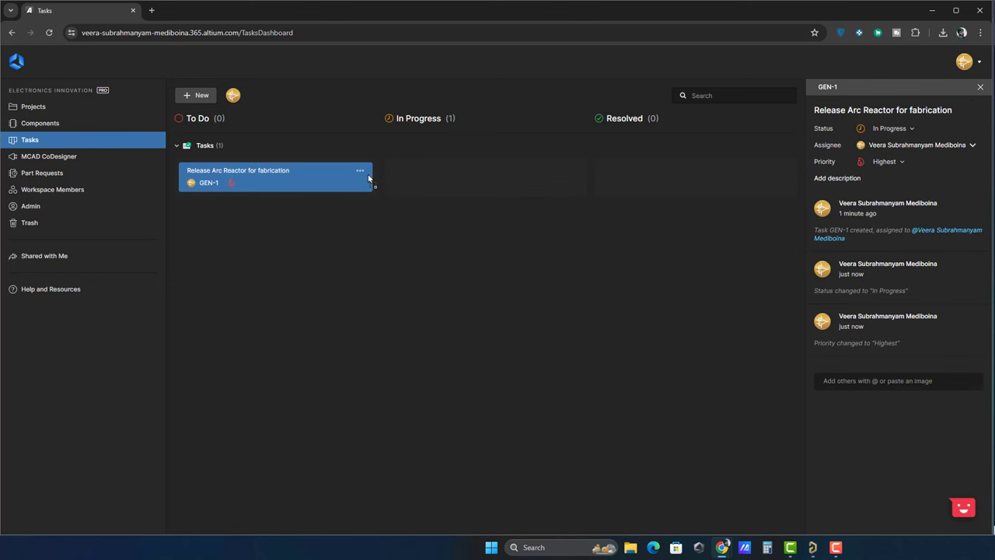
{"action": "left_click_drag", "start_coordinate": [353, 190], "coordinate": [647, 182]}
{"action": "left_click", "coordinate": [48, 156]}
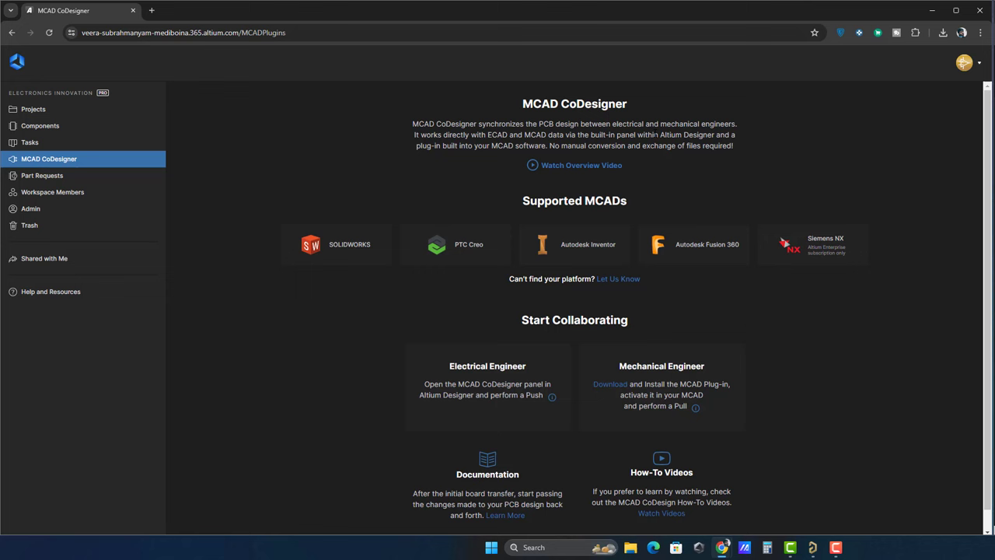
Review the Part Requests, Workspace Members and Admin Settings pages in turn.
{"action": "left_click", "coordinate": [99, 179]}
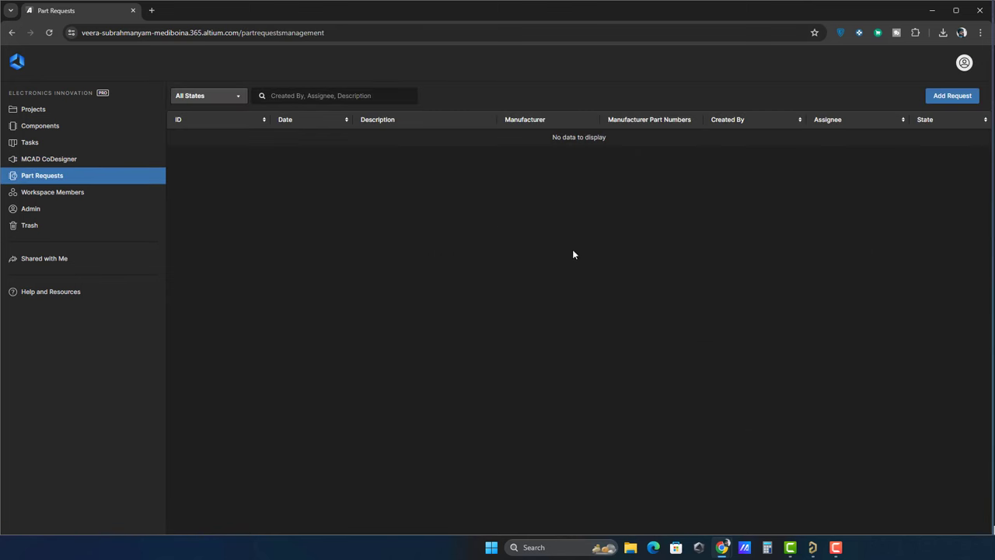
{"action": "left_click", "coordinate": [75, 193]}
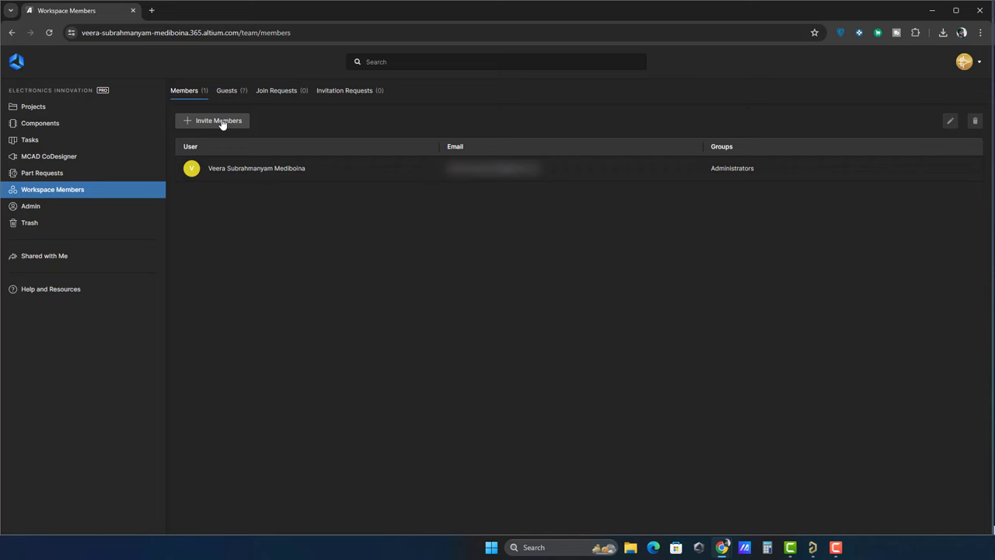
{"action": "left_click", "coordinate": [69, 208]}
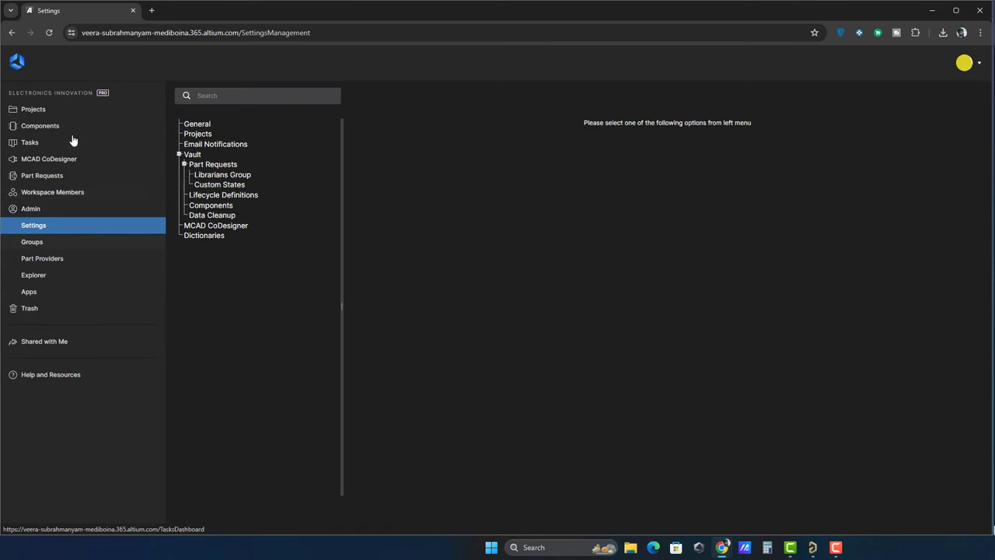
Open the Sample - Kame_FMU project on its Reference sheet and expand the child sheets.
{"action": "left_click", "coordinate": [63, 114]}
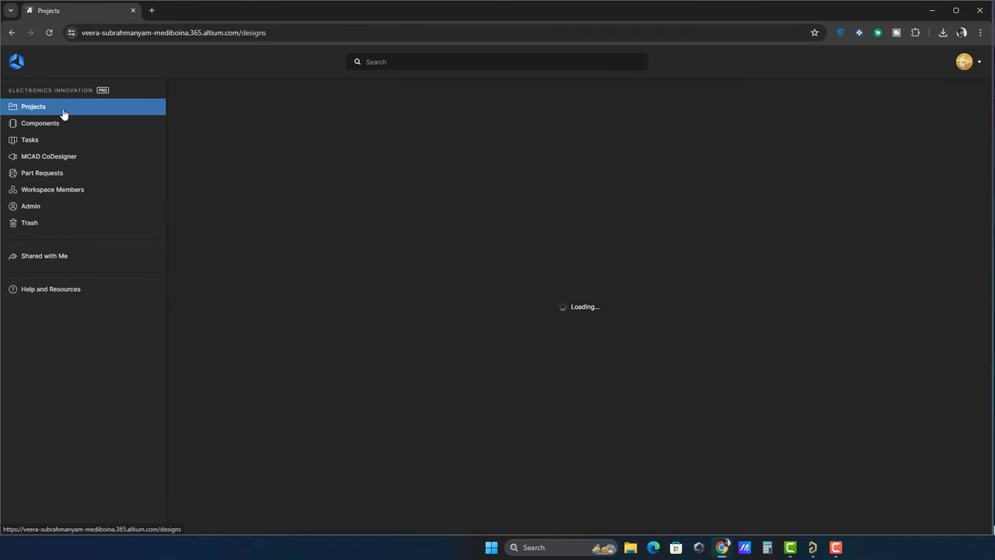
{"action": "double_click", "coordinate": [406, 201]}
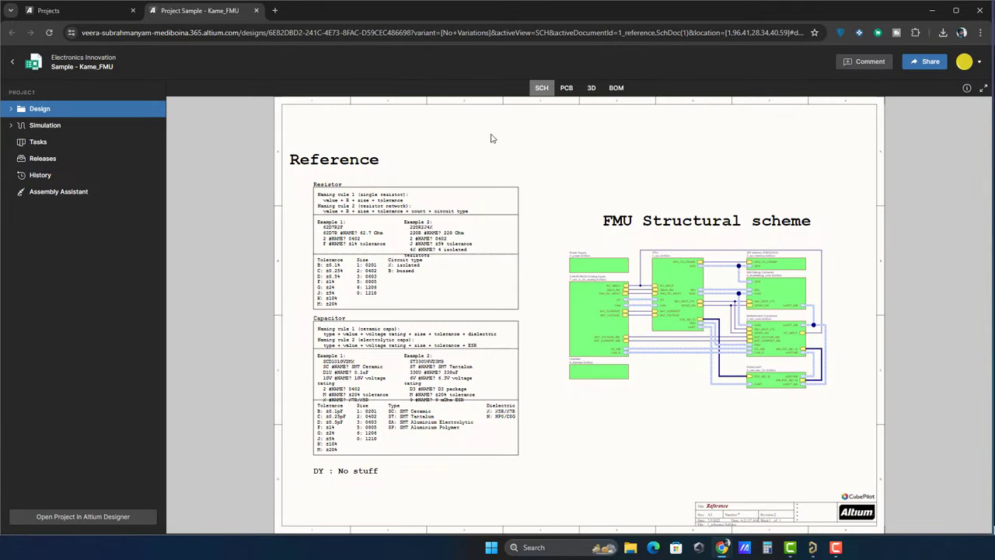
{"action": "left_click", "coordinate": [111, 175]}
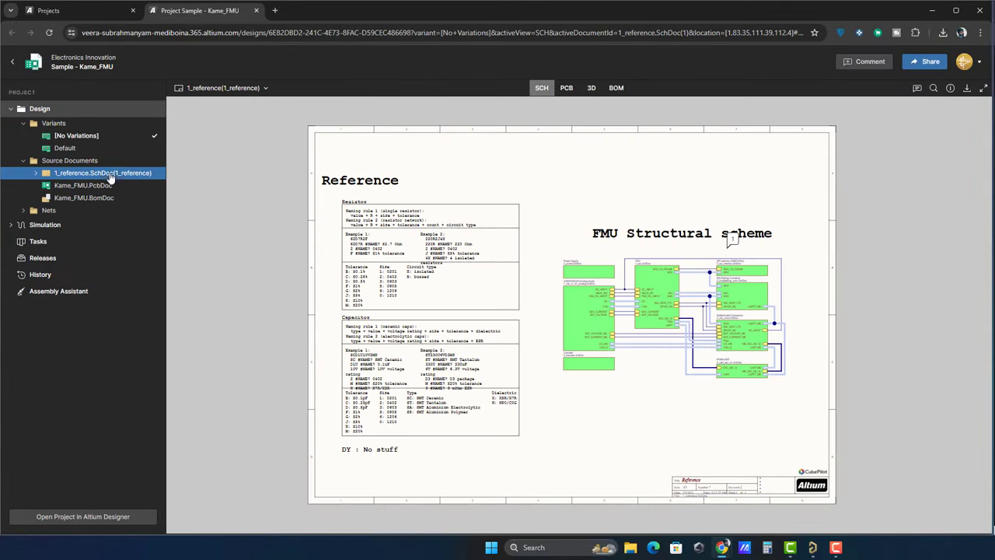
{"action": "left_click", "coordinate": [36, 173]}
Page through the connectors, power supply, CPU, SPI memory, UART/ESC/I2C and CAN/RC/I2C analog sheets.
{"action": "left_click", "coordinate": [89, 185]}
{"action": "left_click", "coordinate": [98, 197]}
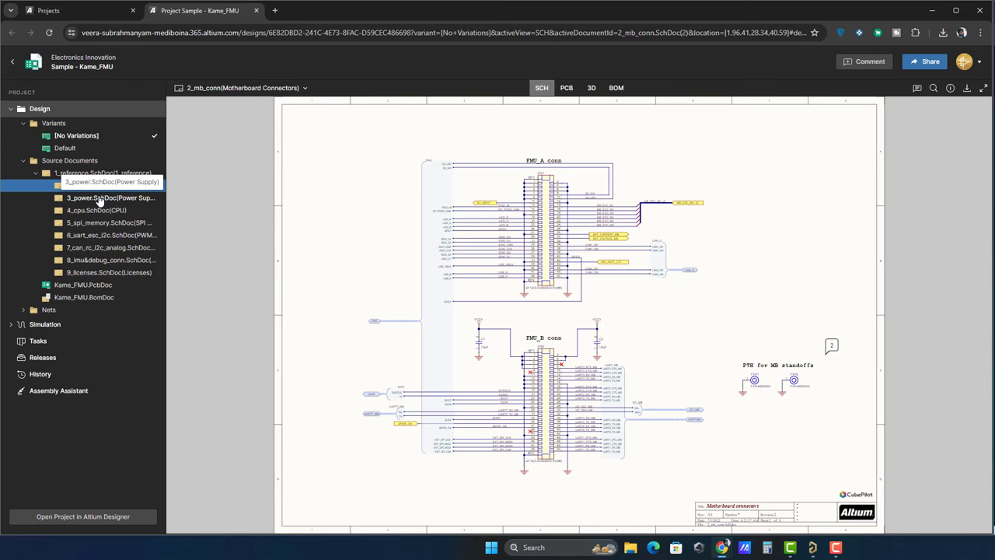
{"action": "left_click", "coordinate": [101, 210]}
{"action": "left_click", "coordinate": [109, 223]}
{"action": "left_click", "coordinate": [112, 235]}
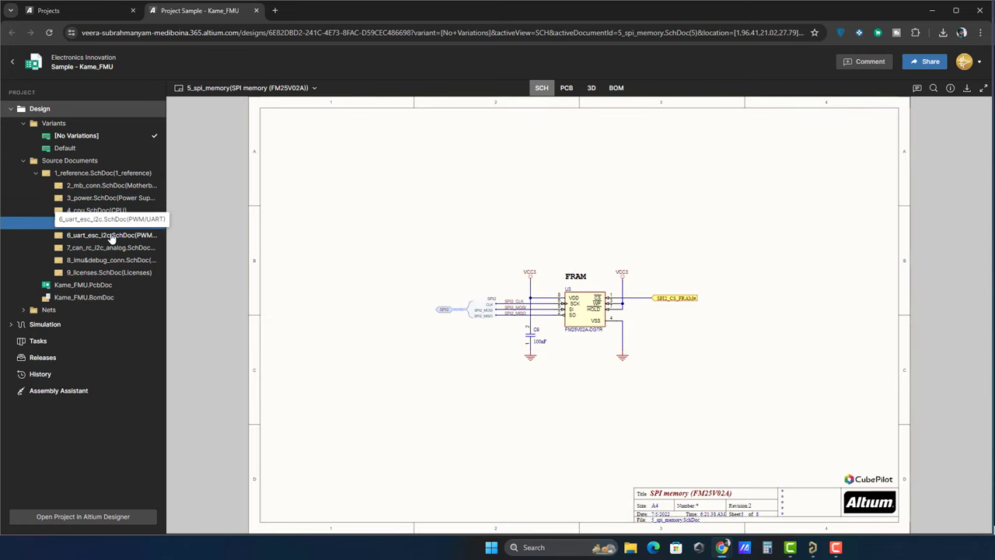
{"action": "left_click", "coordinate": [113, 247]}
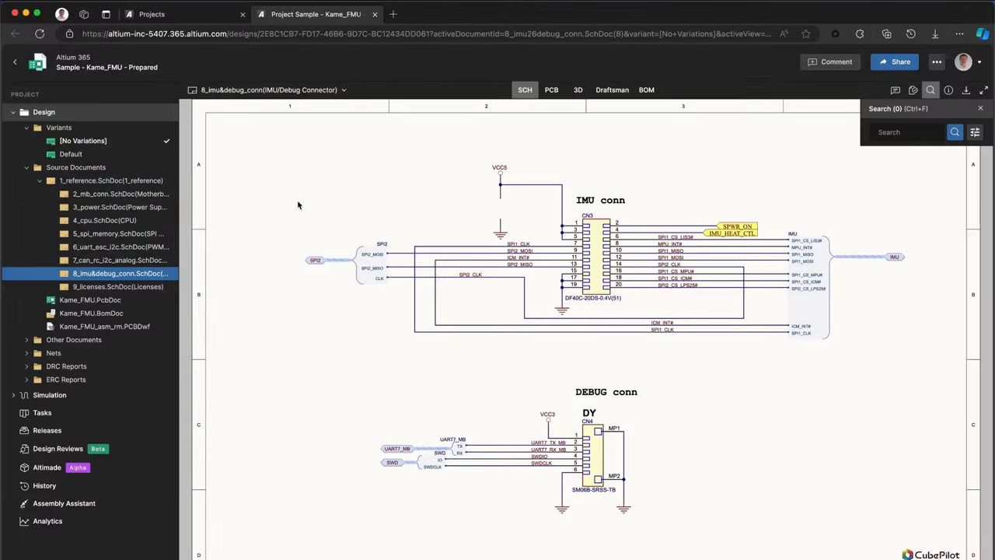
{"action": "left_click", "coordinate": [831, 63]}
{"action": "scroll", "coordinate": [494, 204], "scroll_direction": "up", "scroll_amount": 3}
{"action": "left_click_drag", "start_coordinate": [462, 183], "coordinate": [555, 250]}
{"action": "left_click", "coordinate": [612, 154]}
{"action": "left_click_drag", "start_coordinate": [495, 210], "coordinate": [534, 209]}
{"action": "left_click_drag", "start_coordinate": [499, 215], "coordinate": [528, 215]}
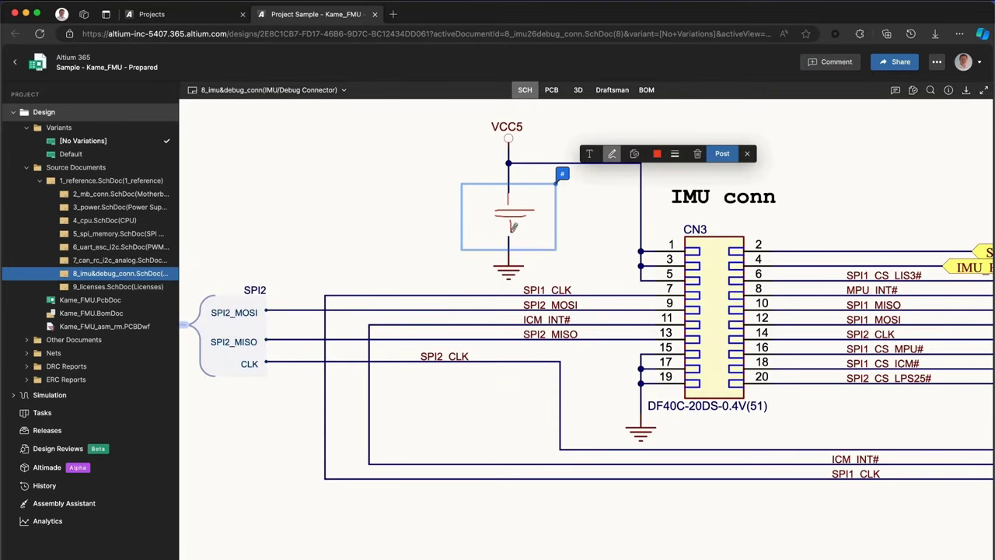
{"action": "left_click", "coordinate": [590, 153]}
{"action": "type", "text": "@Electrical Engineers add a 100nF cap"}
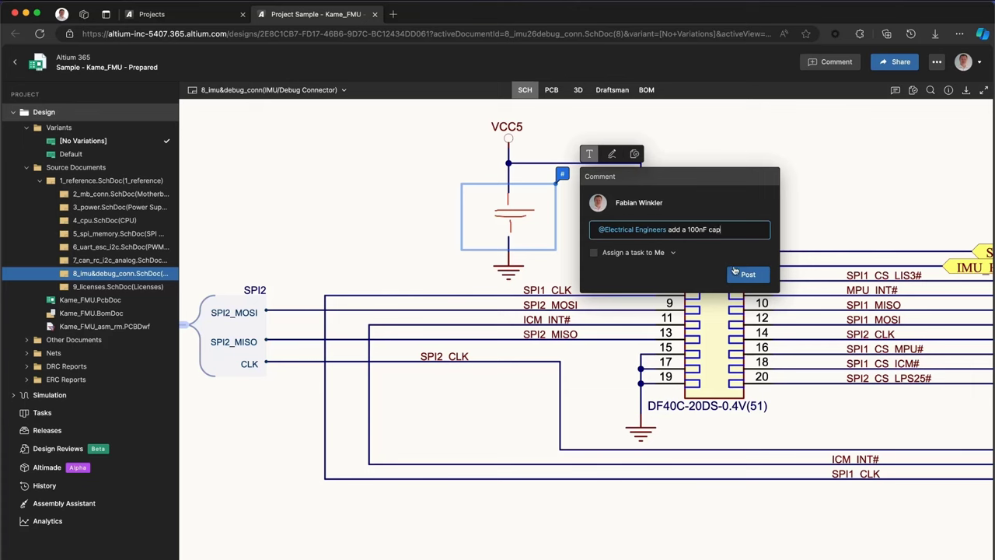
{"action": "left_click", "coordinate": [745, 273]}
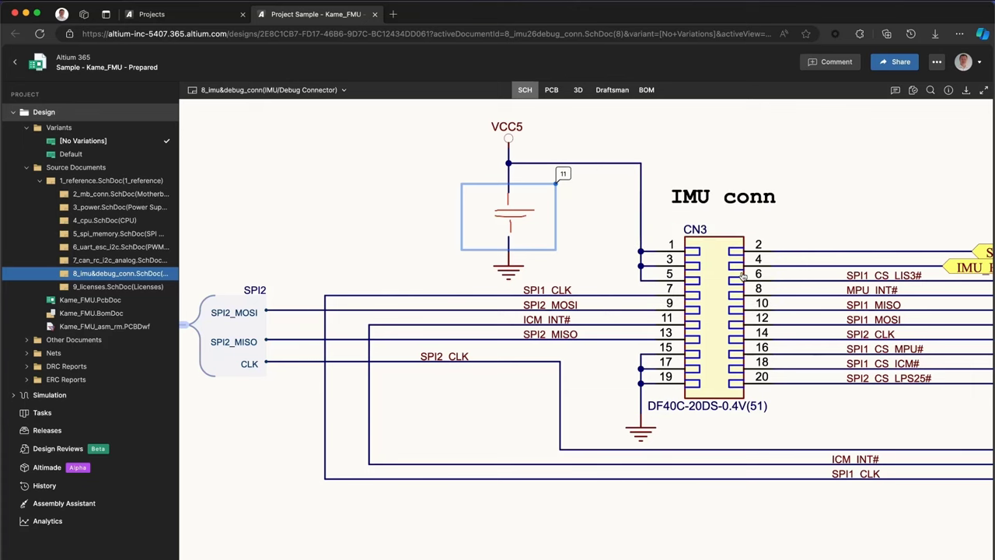
Follow SPI1_CLK to the 4_cpu sheet and start a comment on U12 mentioning Software Engineers.
{"action": "left_click", "coordinate": [600, 297]}
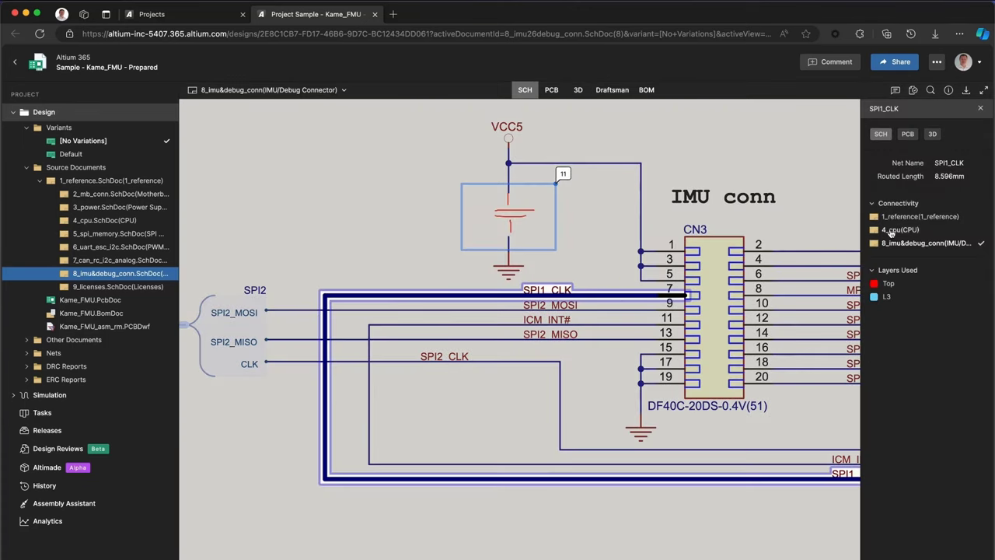
{"action": "left_click", "coordinate": [890, 231]}
{"action": "left_click", "coordinate": [555, 248]}
{"action": "type", "text": "@so"}
{"action": "key", "text": "Return"}
Post 'what is the supported speed for SPI?' and select the SPI specification in the datasheet.
{"action": "type", "text": "what is th"}
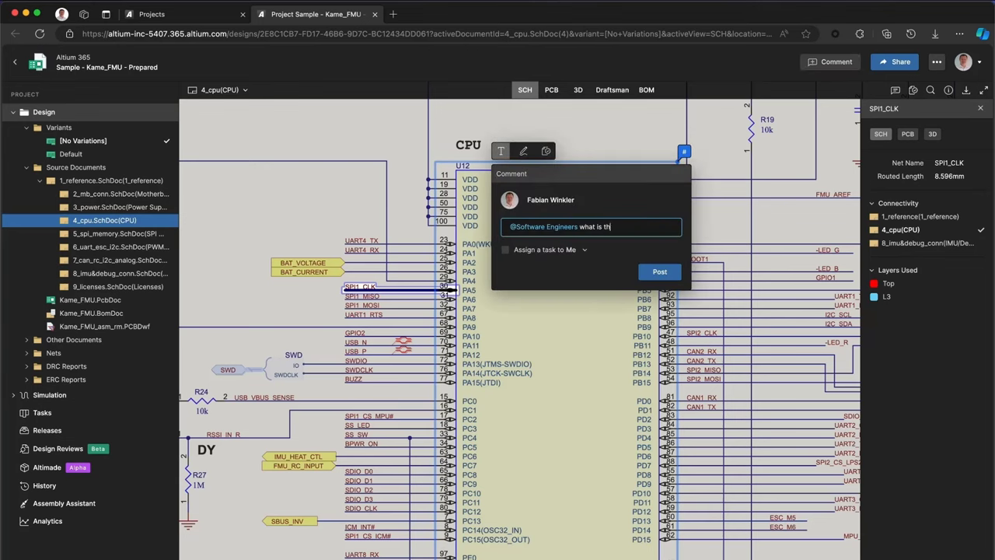
{"action": "type", "text": "e supported speed for SPI?"}
{"action": "left_click", "coordinate": [659, 272]}
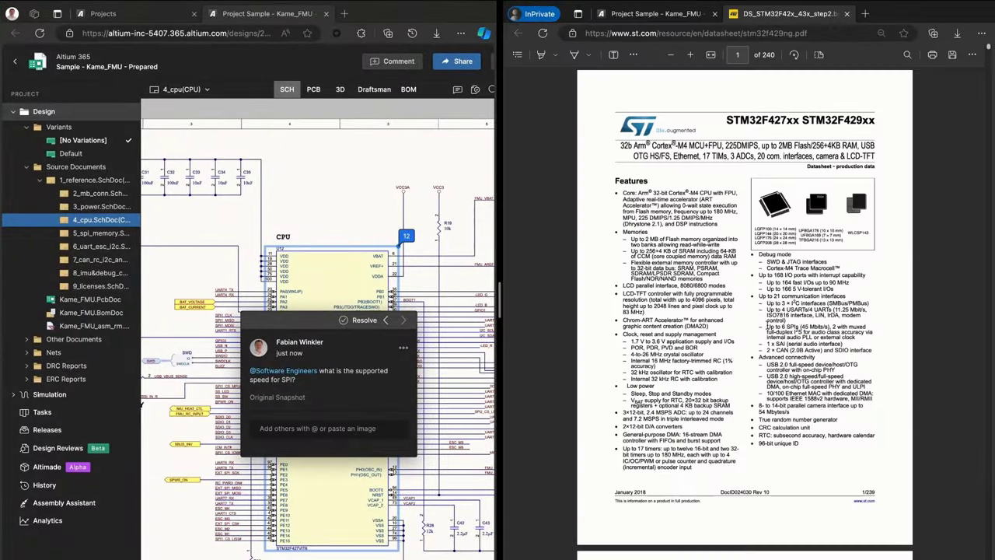
{"action": "left_click_drag", "start_coordinate": [770, 325], "coordinate": [871, 336]}
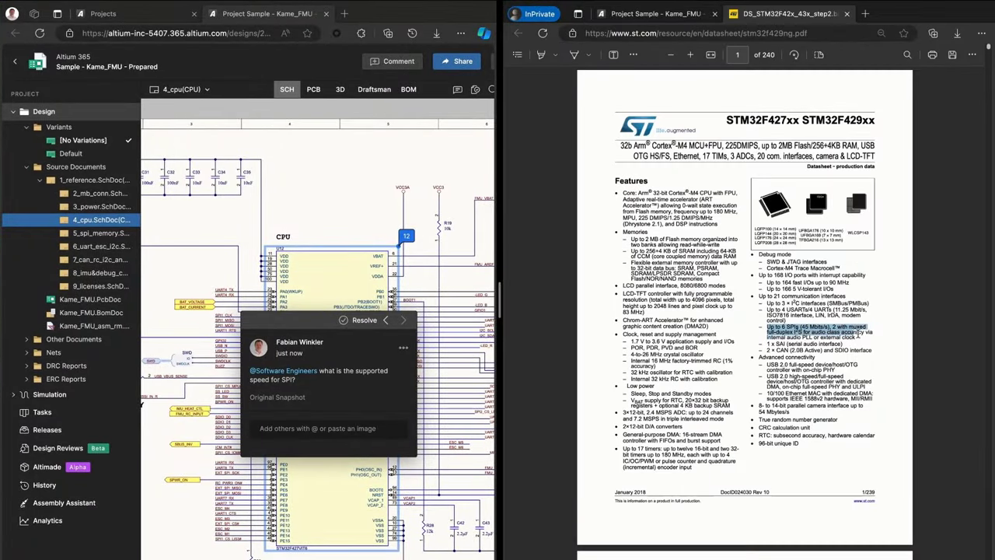
{"action": "left_click", "coordinate": [656, 13]}
{"action": "left_click", "coordinate": [778, 318]}
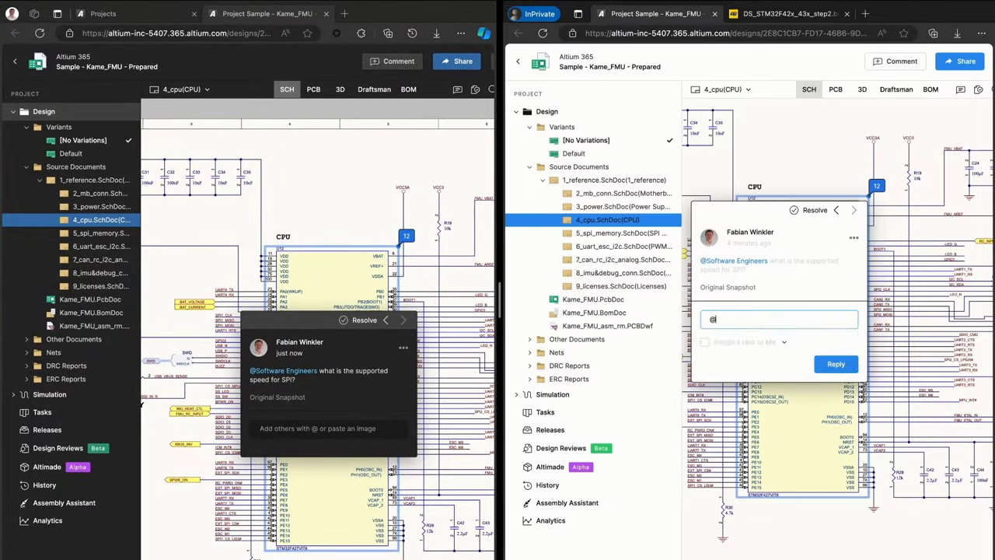
{"action": "type", "text": "@Electrical Engineers"}
{"action": "type", "text": "Up to 6 SPIs (45 Mbits/s), 2 with muxed full-duplex I2S for audio class accuracy via internal audio PLL or external clock"}
{"action": "left_click", "coordinate": [835, 386]}
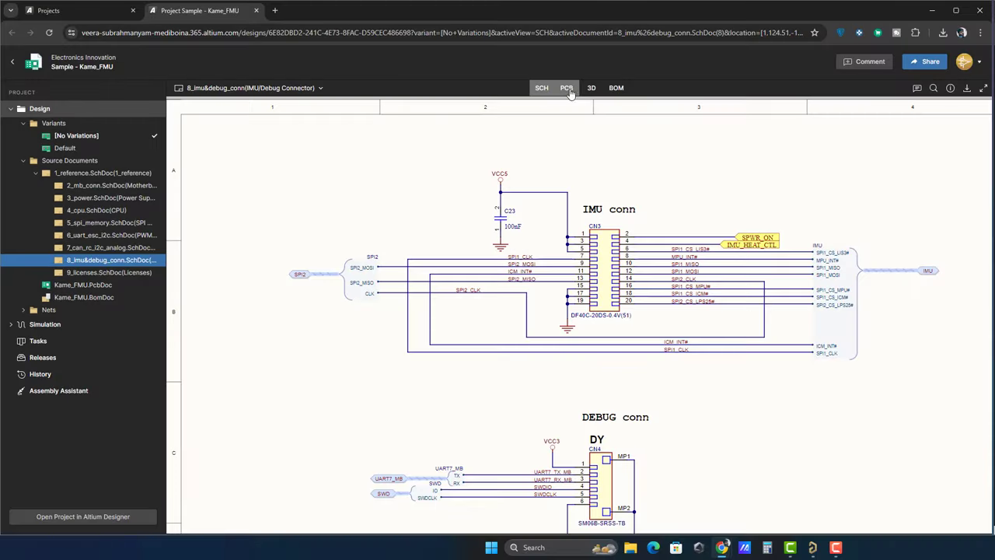
{"action": "left_click", "coordinate": [567, 88]}
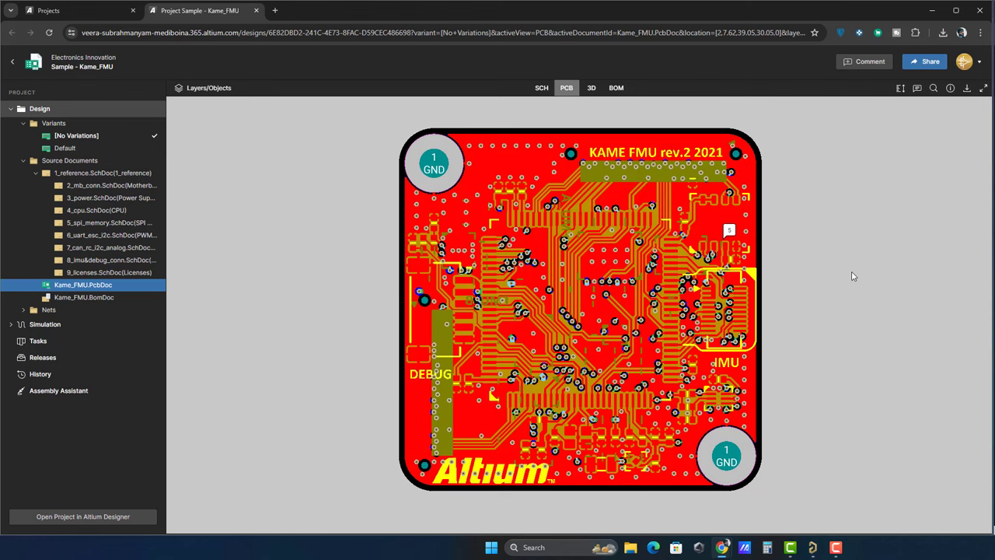
Show the L3, GND2, Top and L3 layers alone in turn, then orbit the board in 3D.
{"action": "left_click", "coordinate": [180, 89]}
{"action": "left_click", "coordinate": [179, 190]}
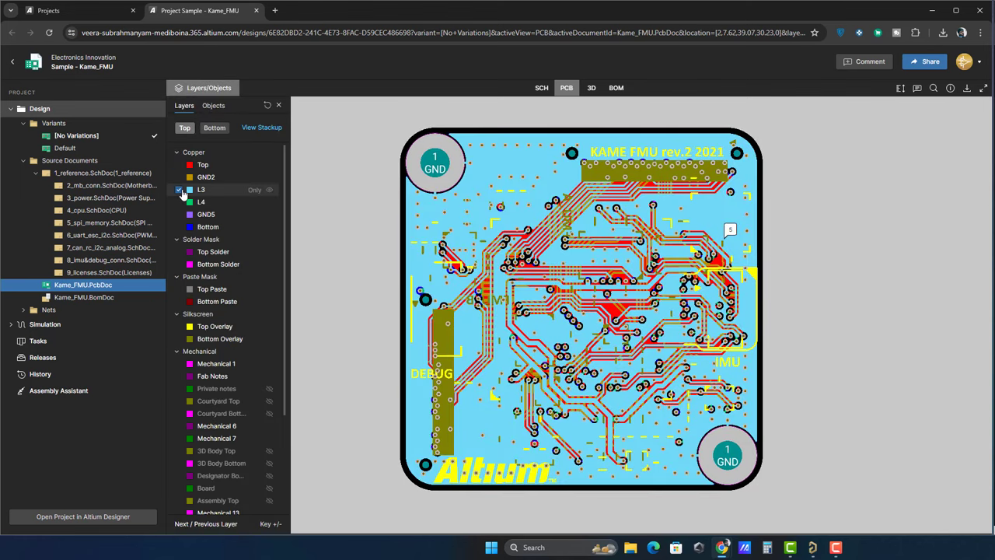
{"action": "left_click", "coordinate": [180, 178]}
{"action": "left_click", "coordinate": [181, 166]}
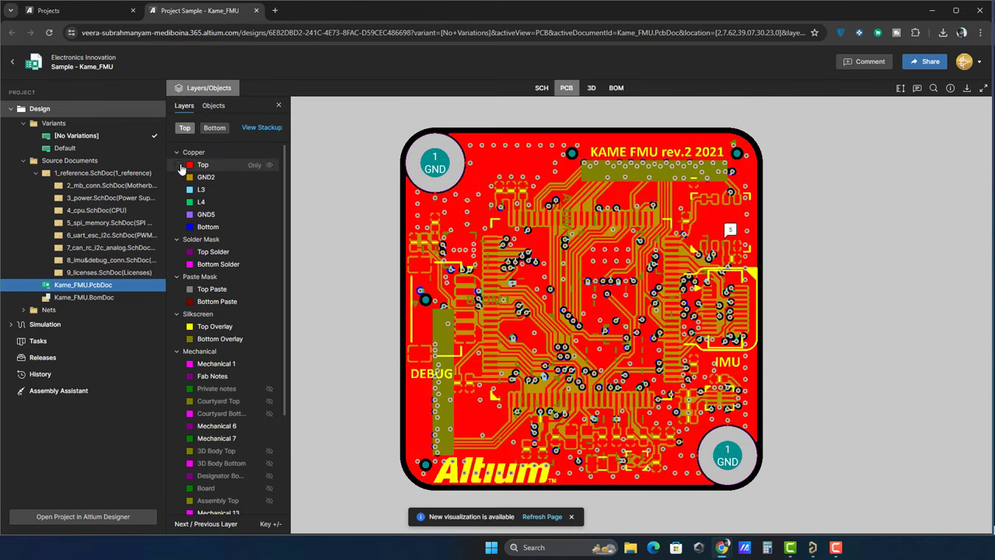
{"action": "left_click", "coordinate": [180, 190]}
{"action": "left_click", "coordinate": [592, 88]}
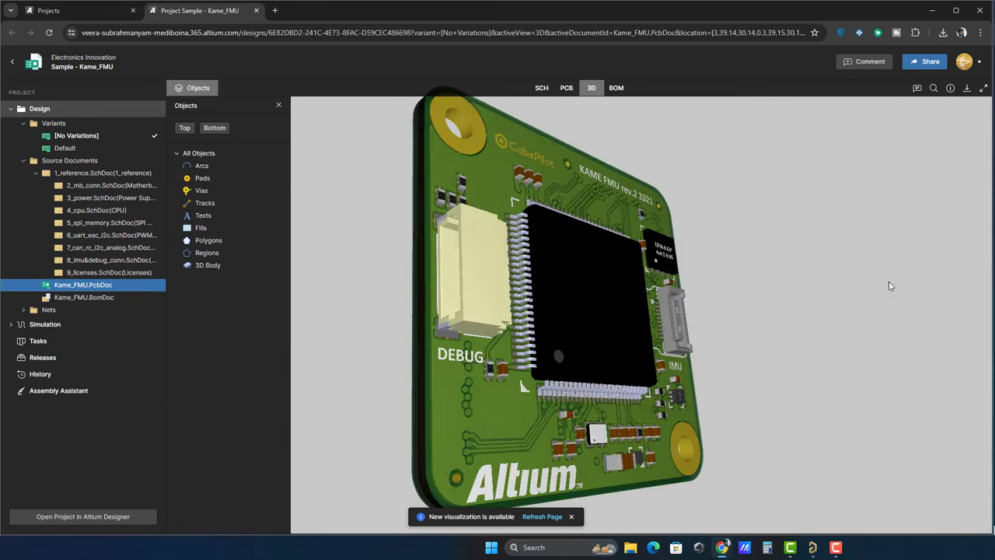
{"action": "left_click_drag", "start_coordinate": [891, 286], "coordinate": [746, 404]}
Open the BOM, adjust page zoom, and bring up details for the CN1, CN2 connector line.
{"action": "left_click", "coordinate": [614, 87]}
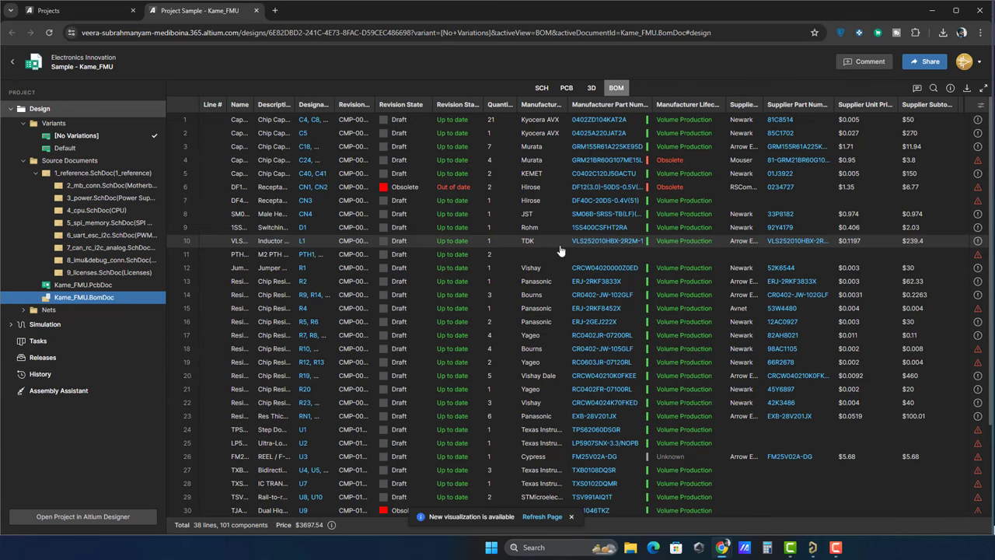
{"action": "key", "text": "ctrl+minus"}
{"action": "key", "text": "ctrl+minus"}
{"action": "key", "text": "ctrl+minus"}
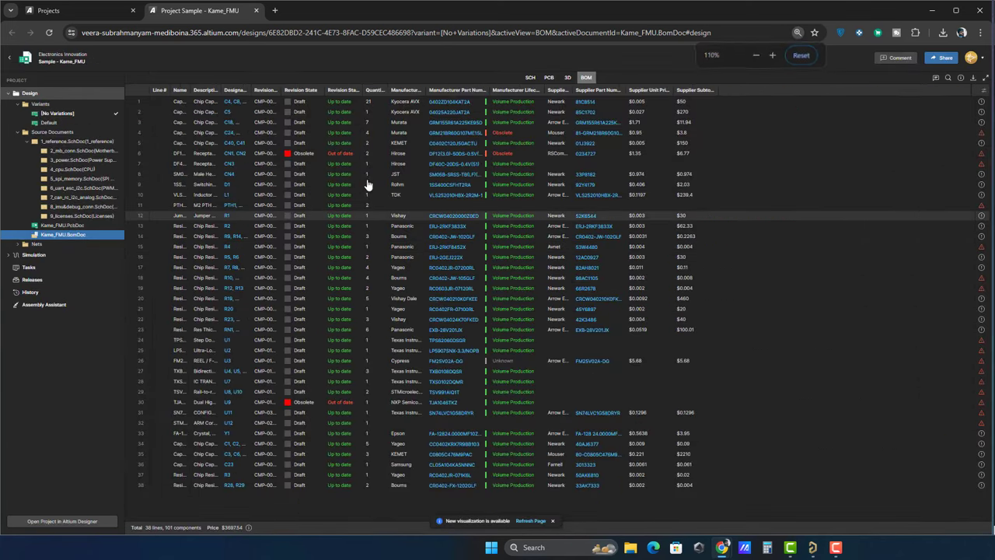
{"action": "key", "text": "ctrl+0"}
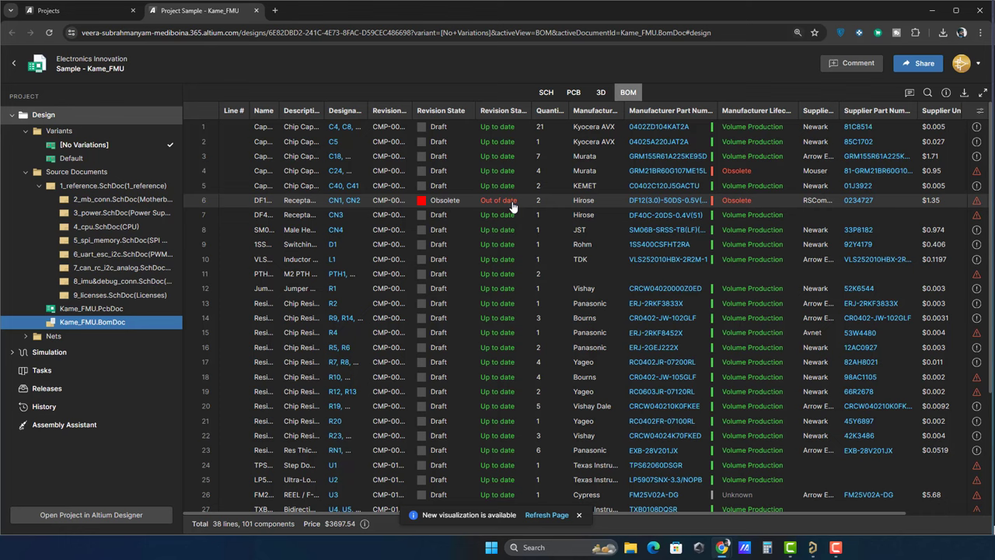
{"action": "double_click", "coordinate": [512, 202]}
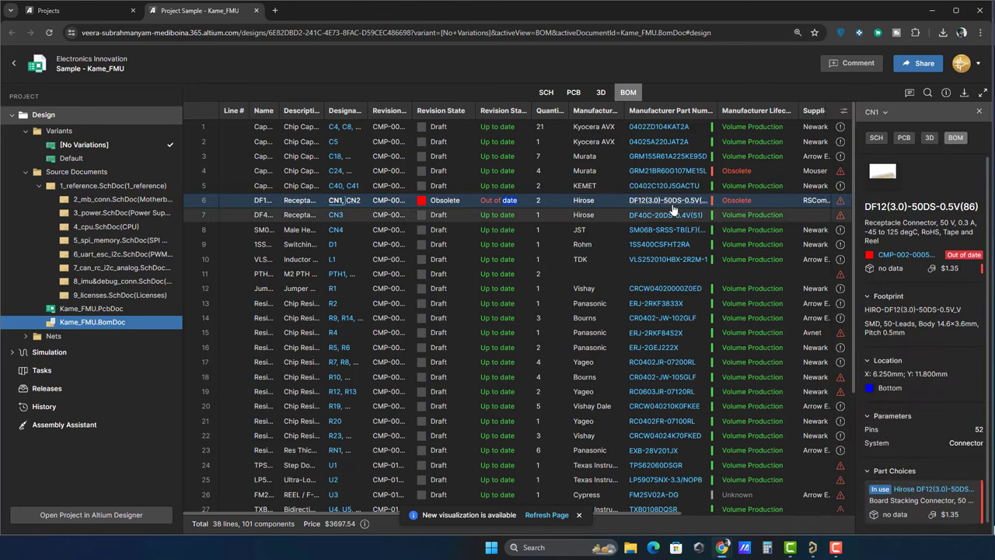
{"action": "key", "text": "ctrl+minus"}
{"action": "key", "text": "ctrl+minus"}
{"action": "key", "text": "ctrl+minus"}
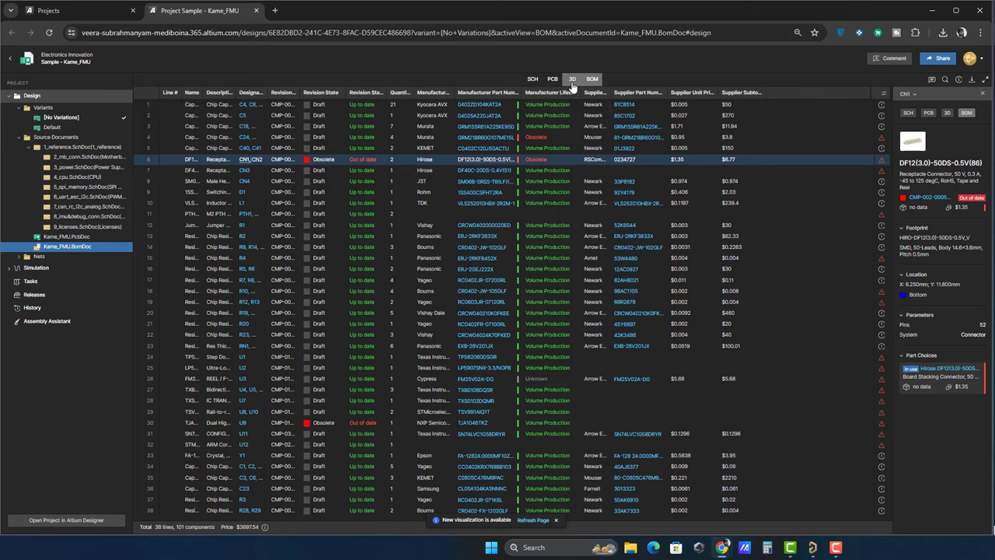
Cross-probe CN1 from its details panel to the PCB footprint, then to the schematic.
{"action": "left_click", "coordinate": [572, 81]}
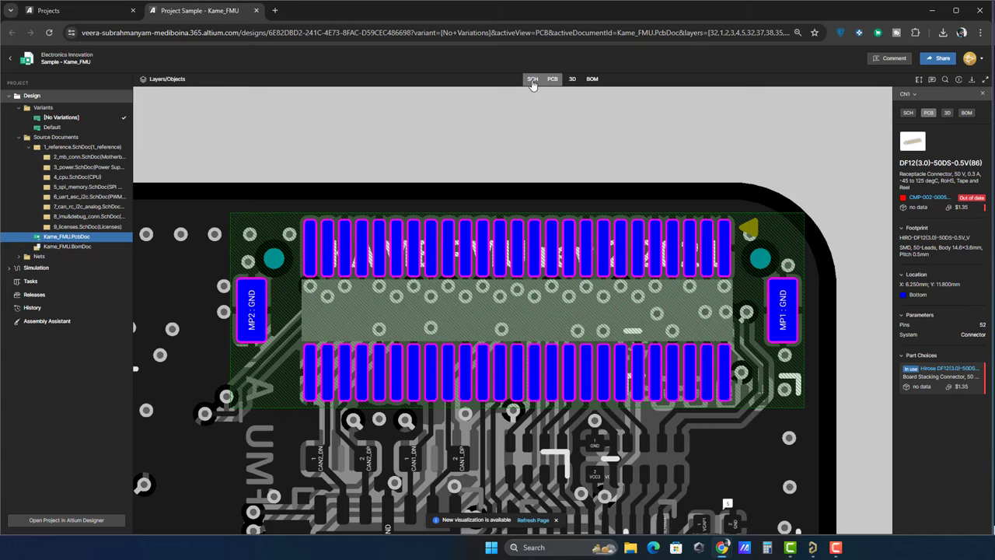
{"action": "left_click", "coordinate": [532, 81]}
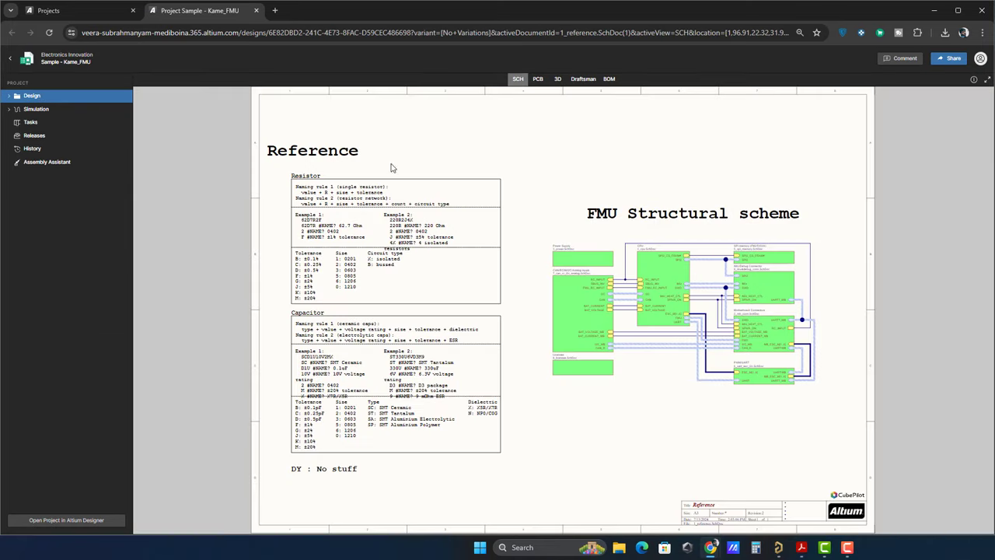
From the project's releases, start sending the Kame_FMU release to a manufacturer, ready for their e-mail address.
{"action": "left_click", "coordinate": [34, 136]}
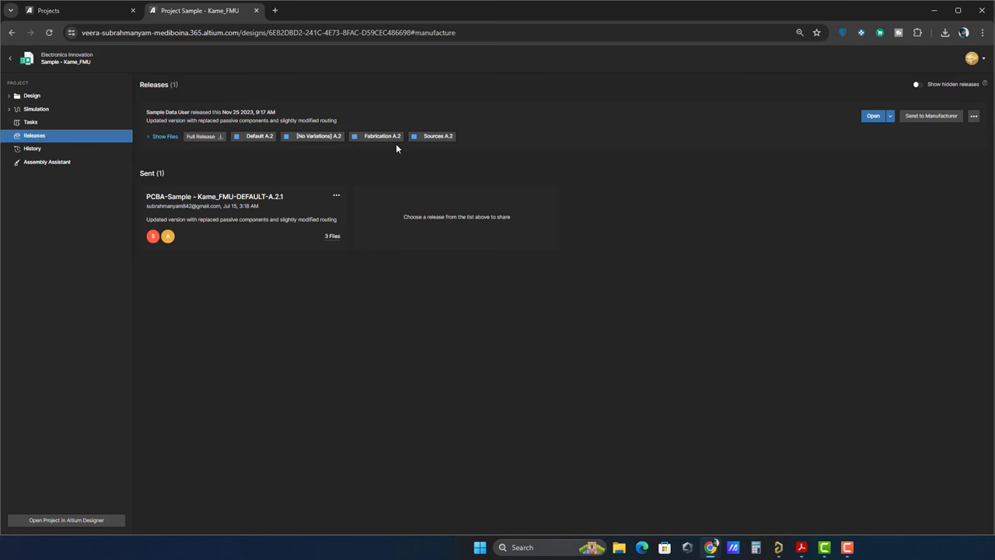
{"action": "left_click", "coordinate": [937, 117]}
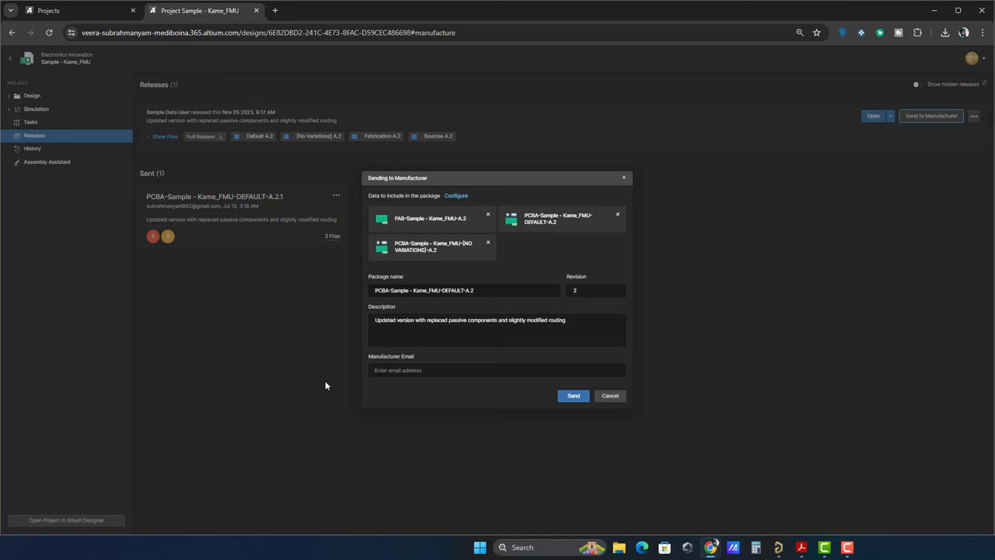
{"action": "left_click", "coordinate": [478, 370]}
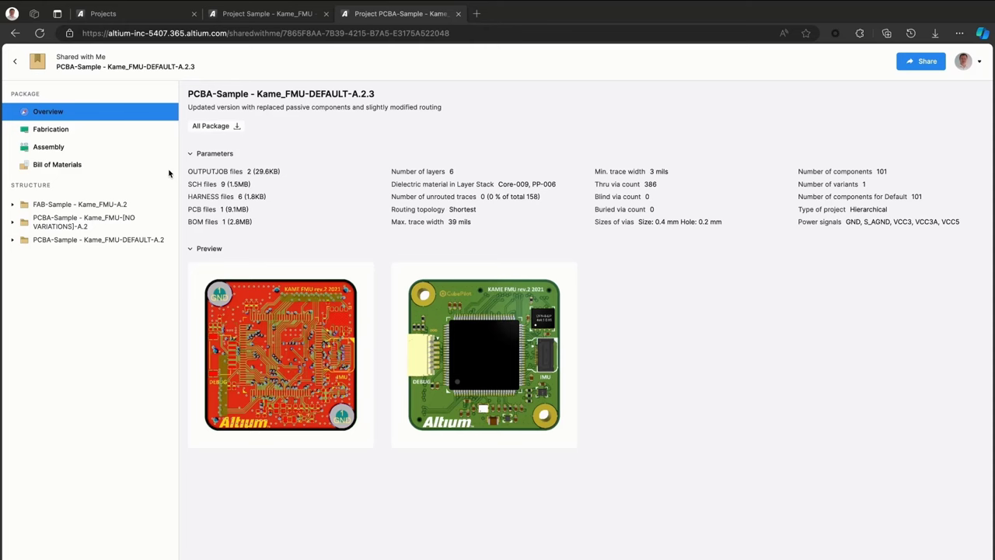
On the fabrication board, post the comment 'quite close to pad' on an area near the right-hand pads.
{"action": "left_click", "coordinate": [101, 132]}
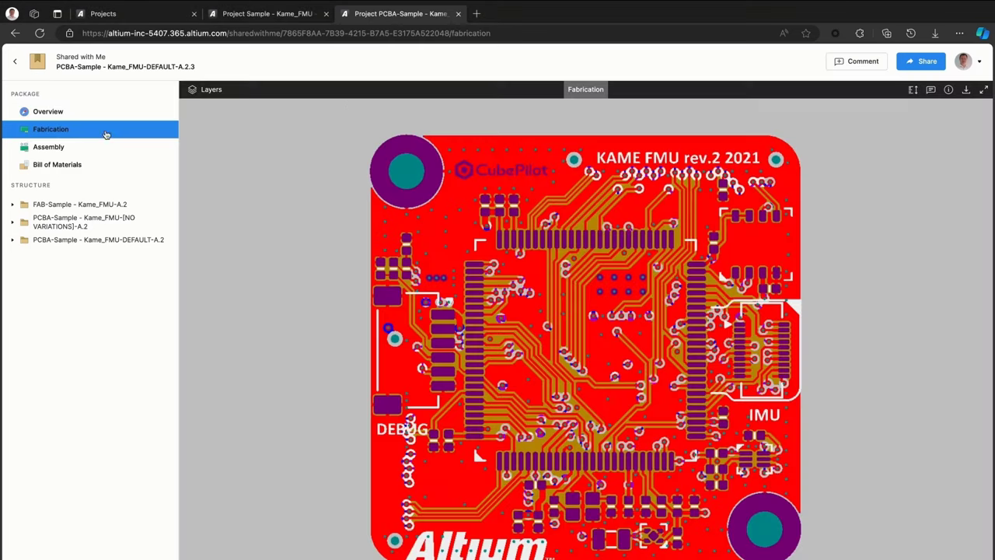
{"action": "left_click", "coordinate": [855, 61]}
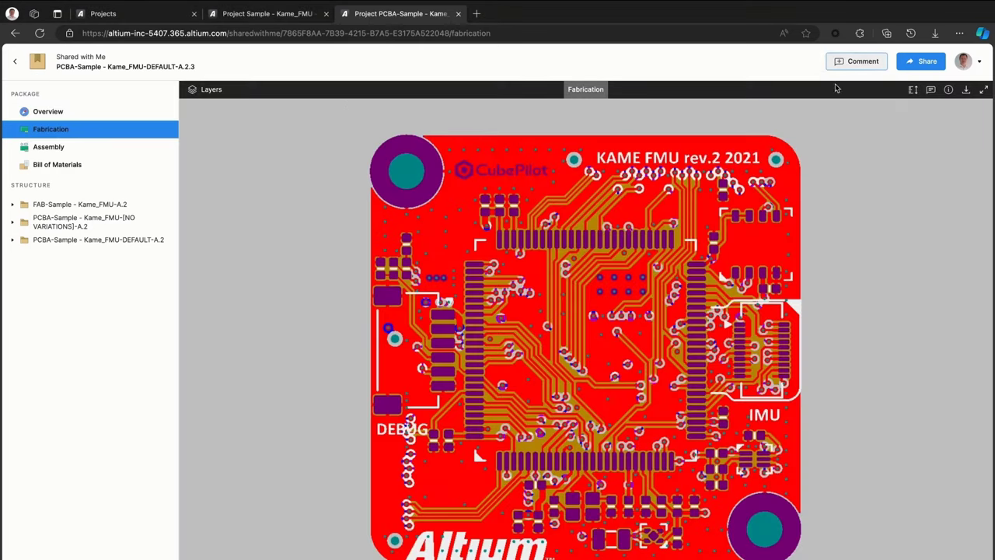
{"action": "left_click_drag", "start_coordinate": [665, 370], "coordinate": [703, 391]}
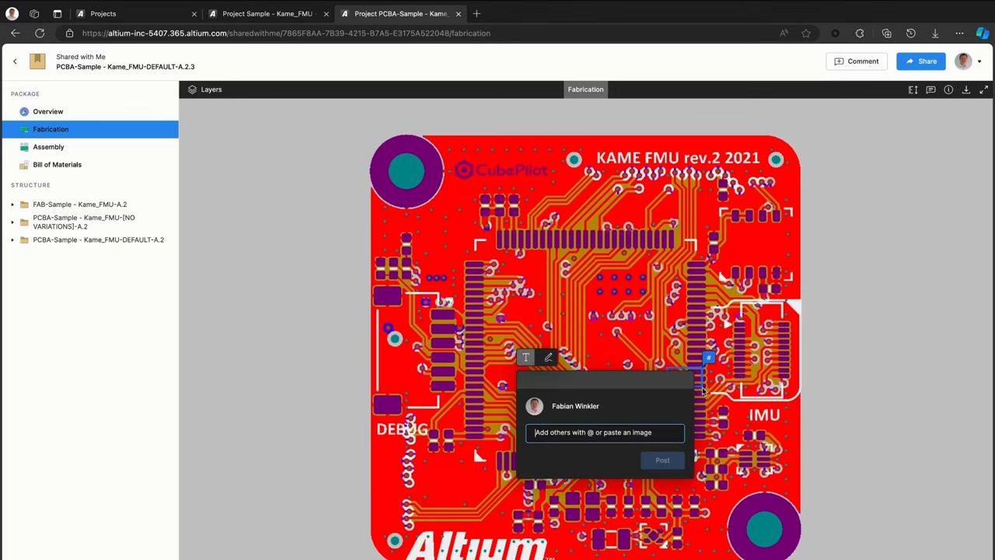
{"action": "type", "text": "quite close to pad"}
{"action": "left_click", "coordinate": [678, 459]}
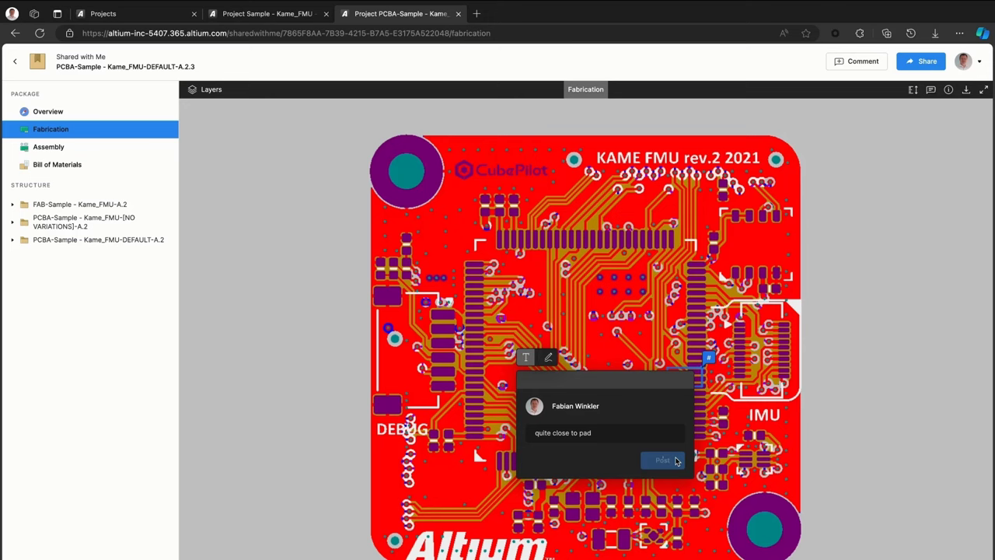
In the assembly view, search 'vcc' to highlight the VCC3 net, then tilt the 3D board.
{"action": "left_click", "coordinate": [54, 148]}
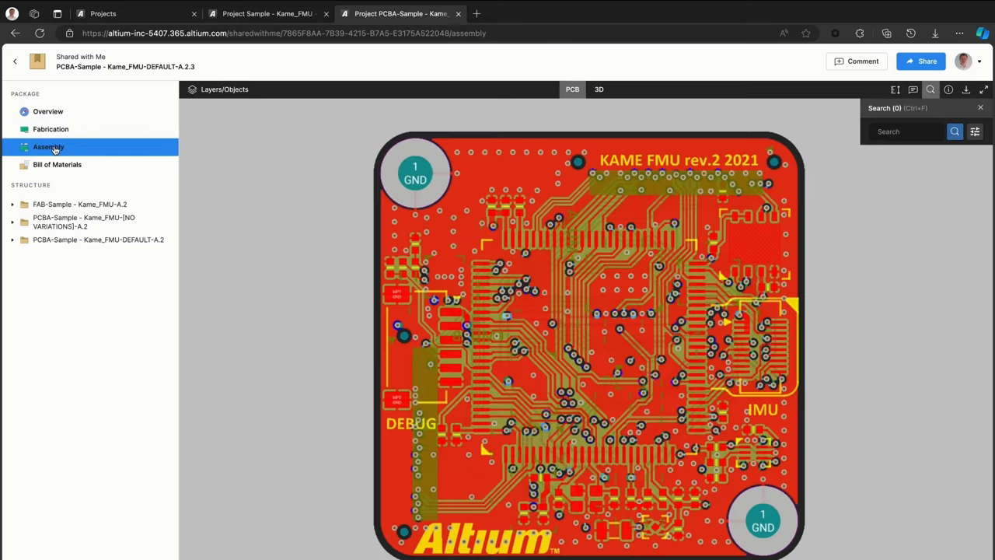
{"action": "left_click", "coordinate": [886, 131]}
{"action": "type", "text": "vcc"}
{"action": "left_click", "coordinate": [889, 160]}
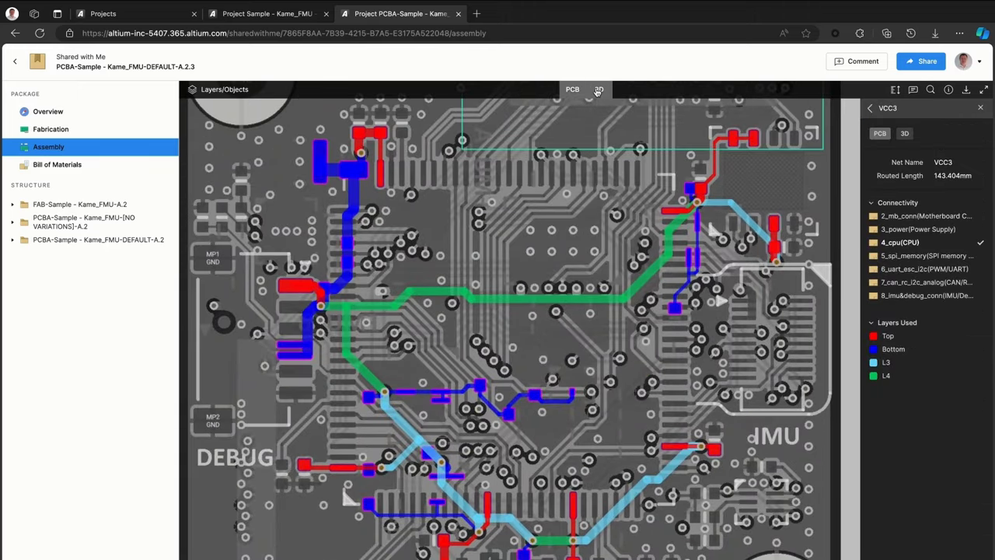
{"action": "left_click", "coordinate": [597, 90]}
{"action": "left_click_drag", "start_coordinate": [640, 256], "coordinate": [637, 325]}
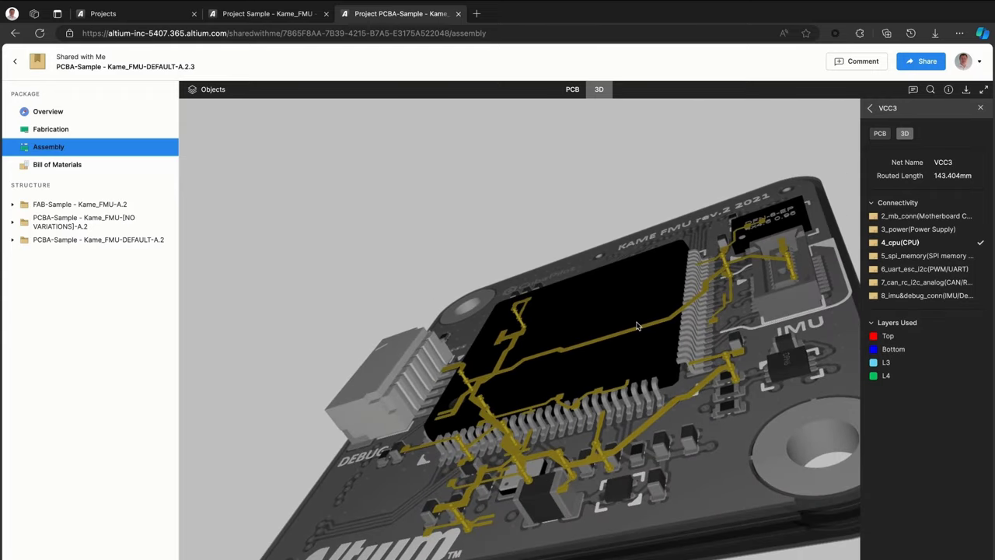